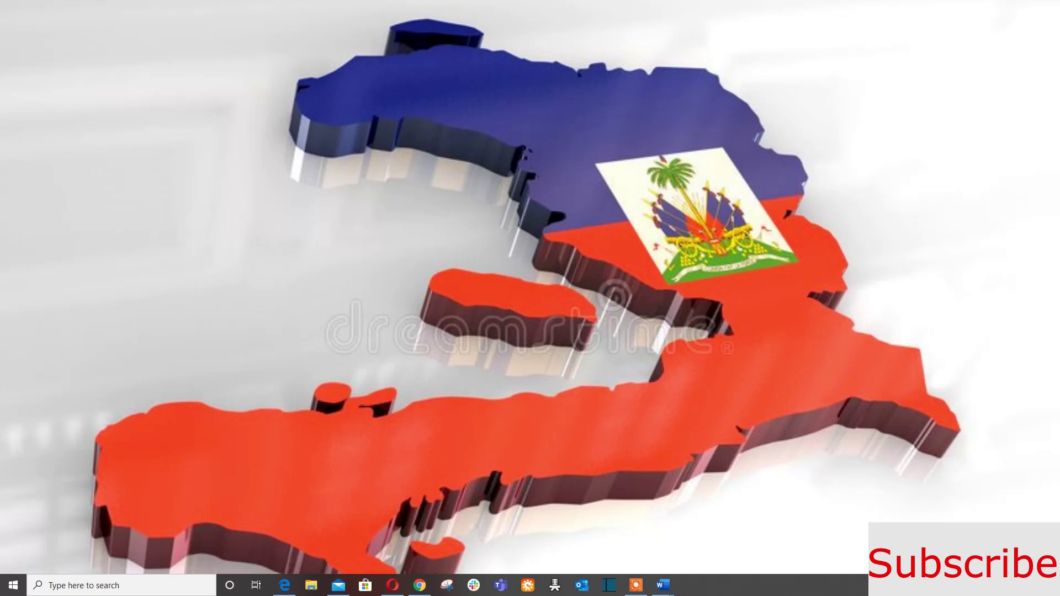
Launch Excel from Windows search with 'ex' to open a blank Book1 workbook.
key(super+s)
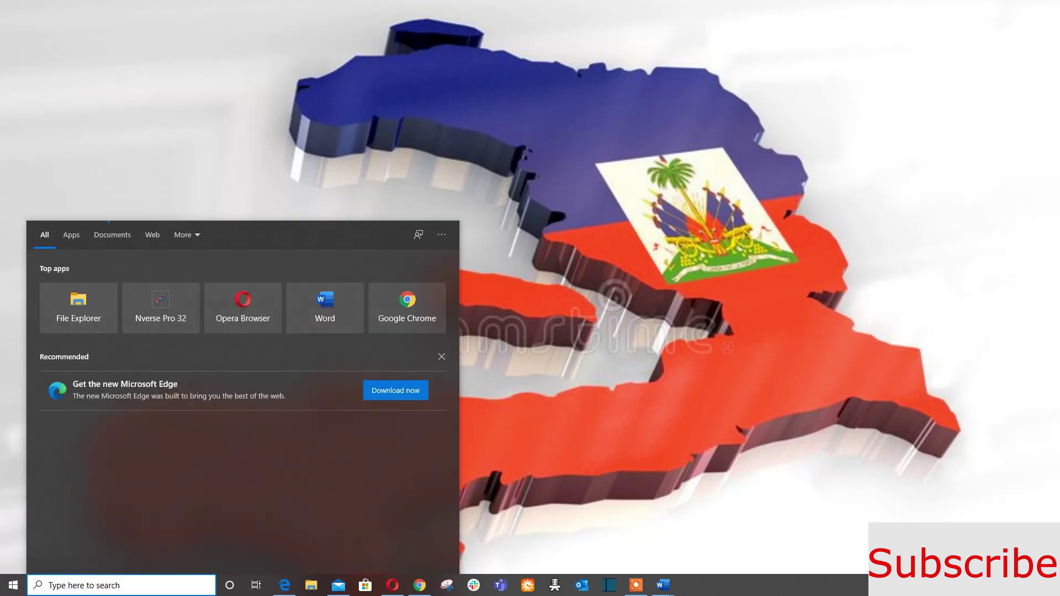
text(ex)
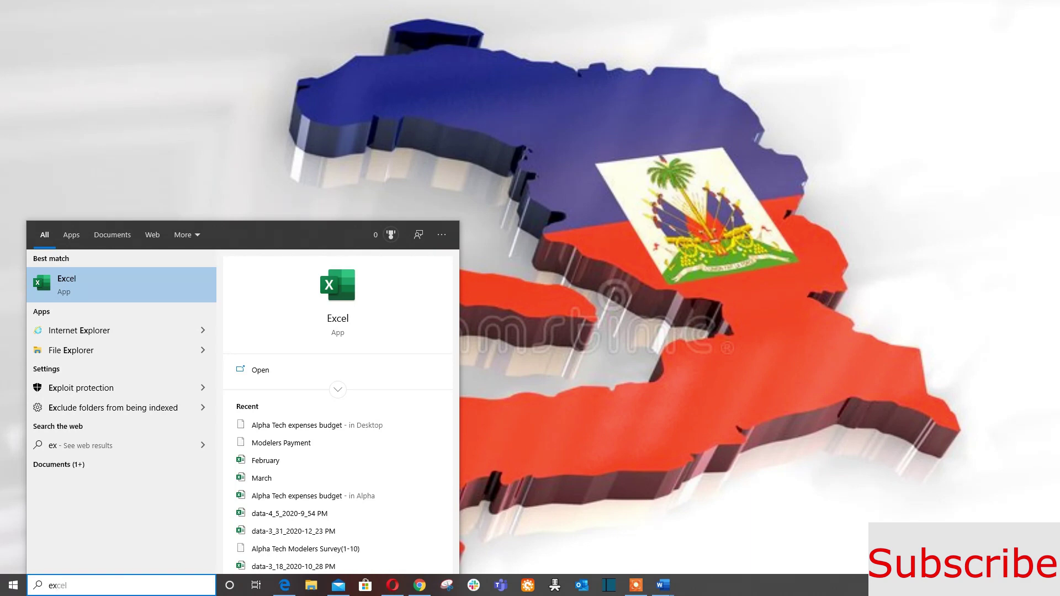
key(Return)
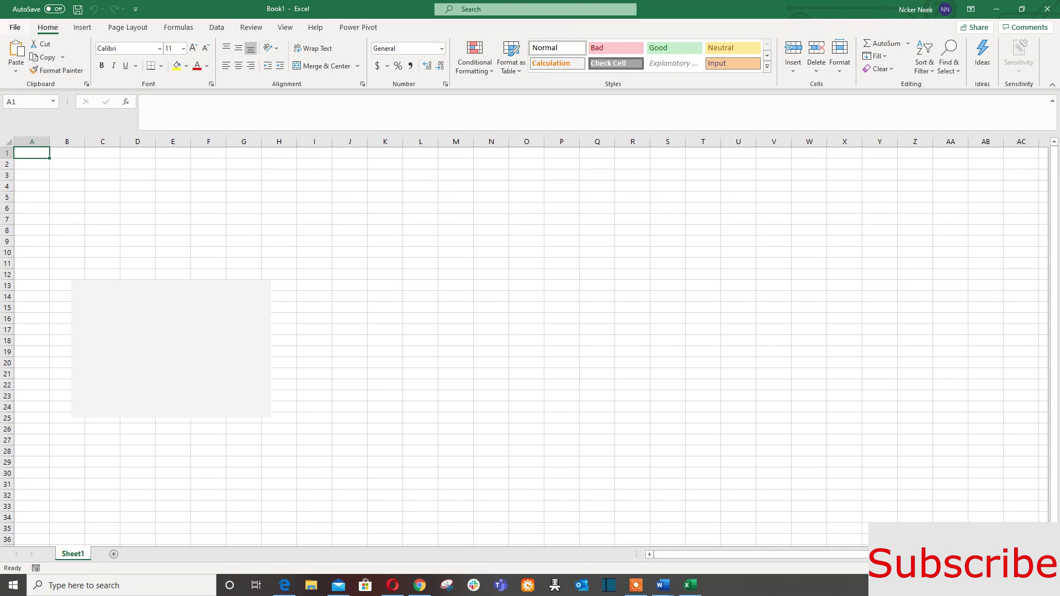
Save the workbook to This PC > Documents as 'Neek Compvideo'.
click(15, 27)
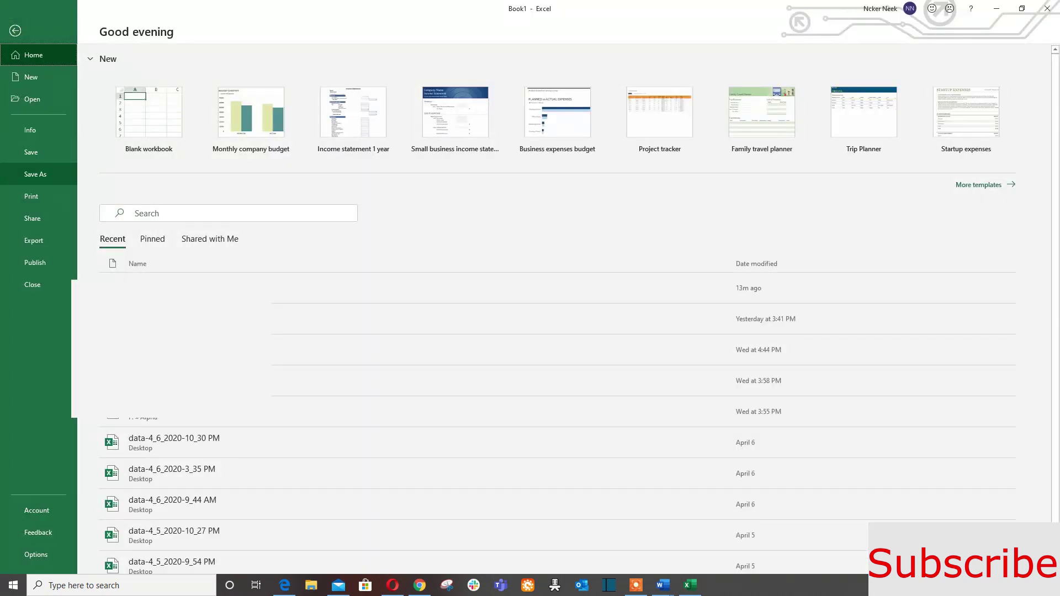
click(36, 174)
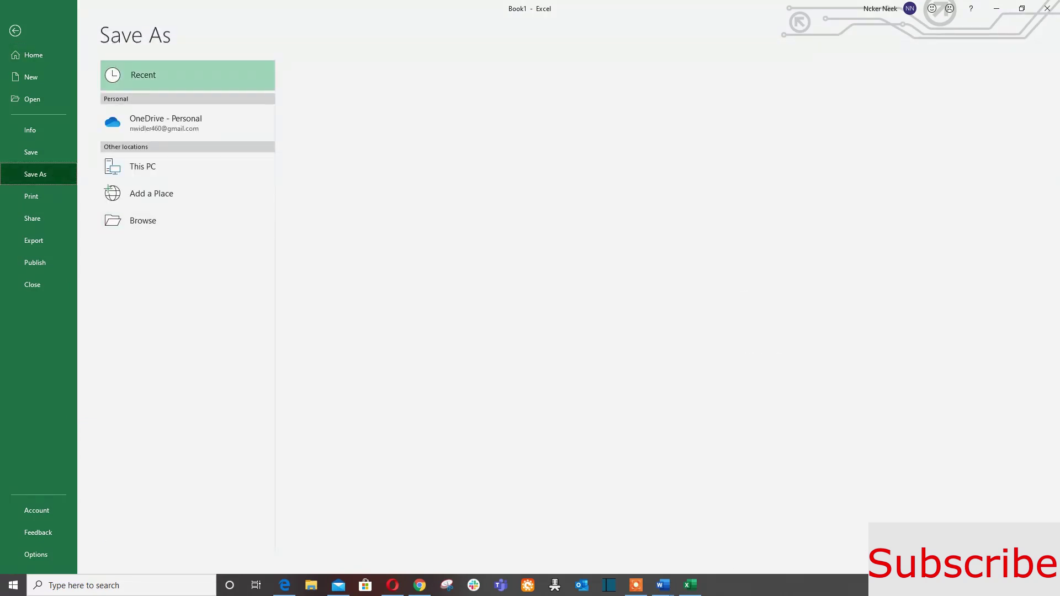
click(163, 222)
click(49, 118)
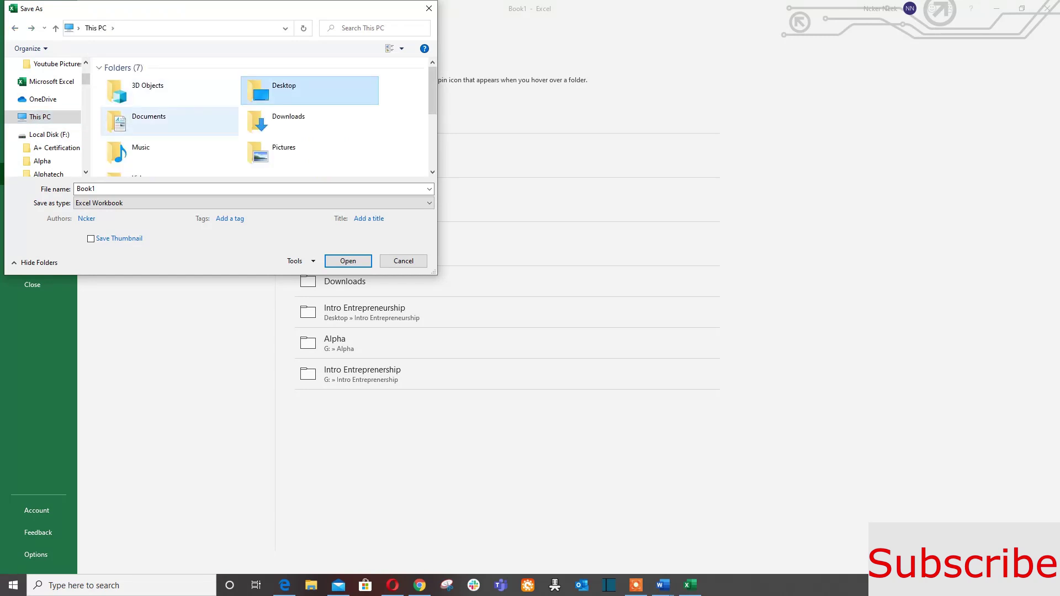
click(188, 120)
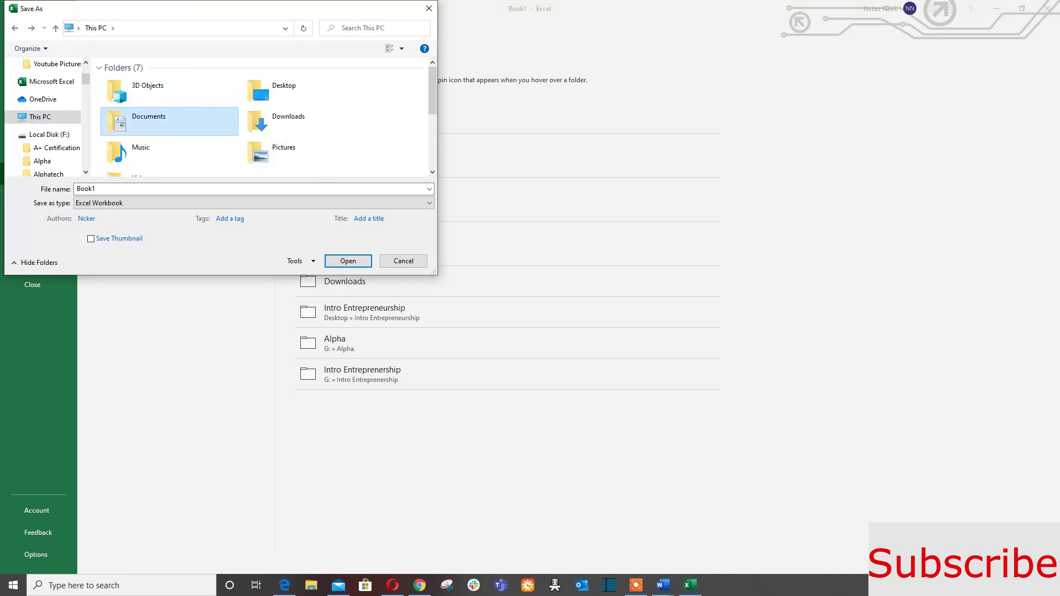
double_click(184, 118)
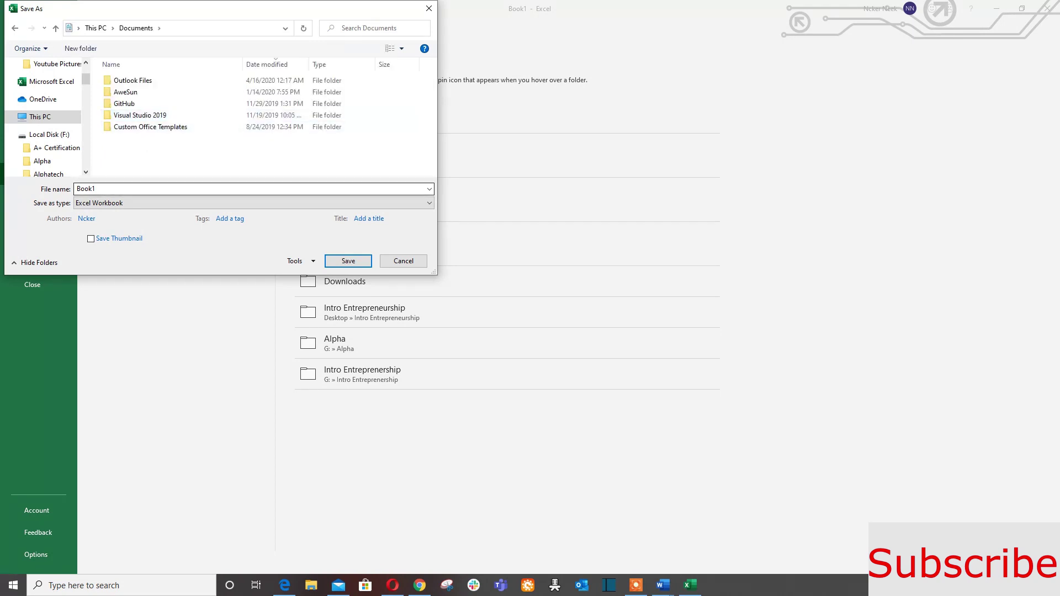
click(86, 189)
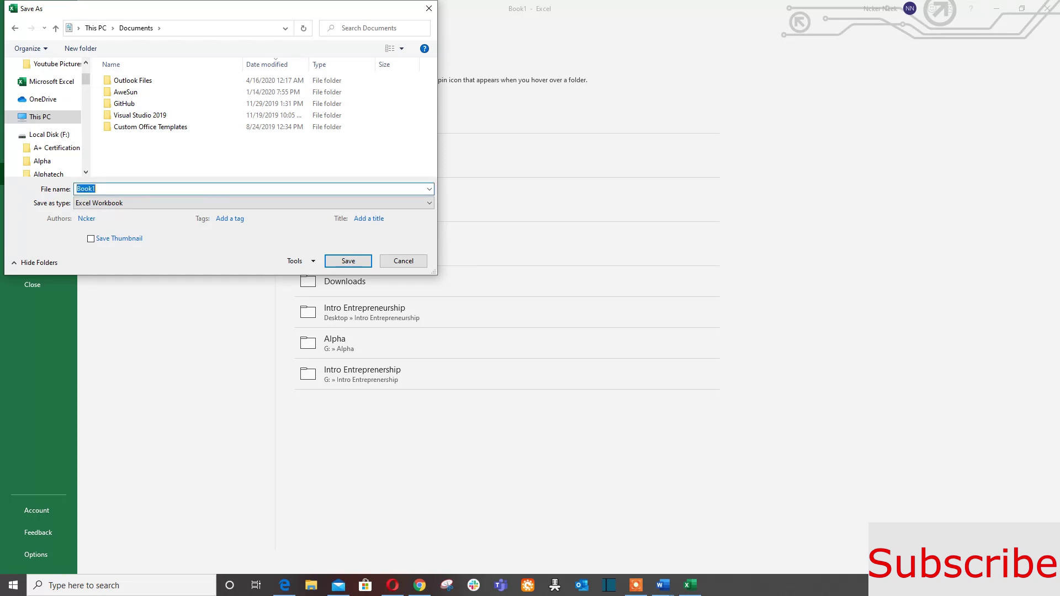
key(BackSpace)
text(Neek Compvideo)
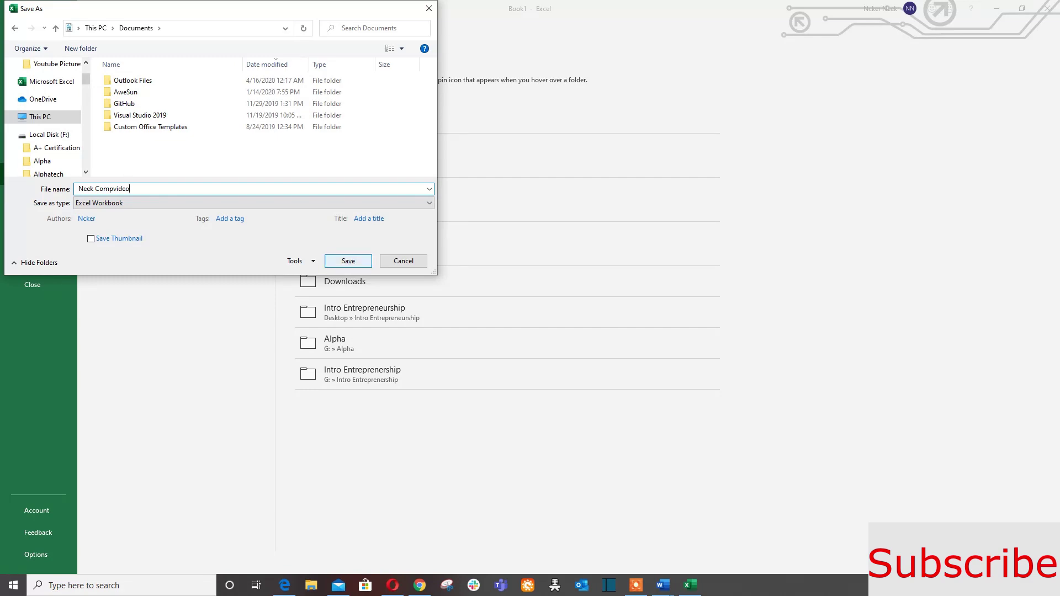
key(Return)
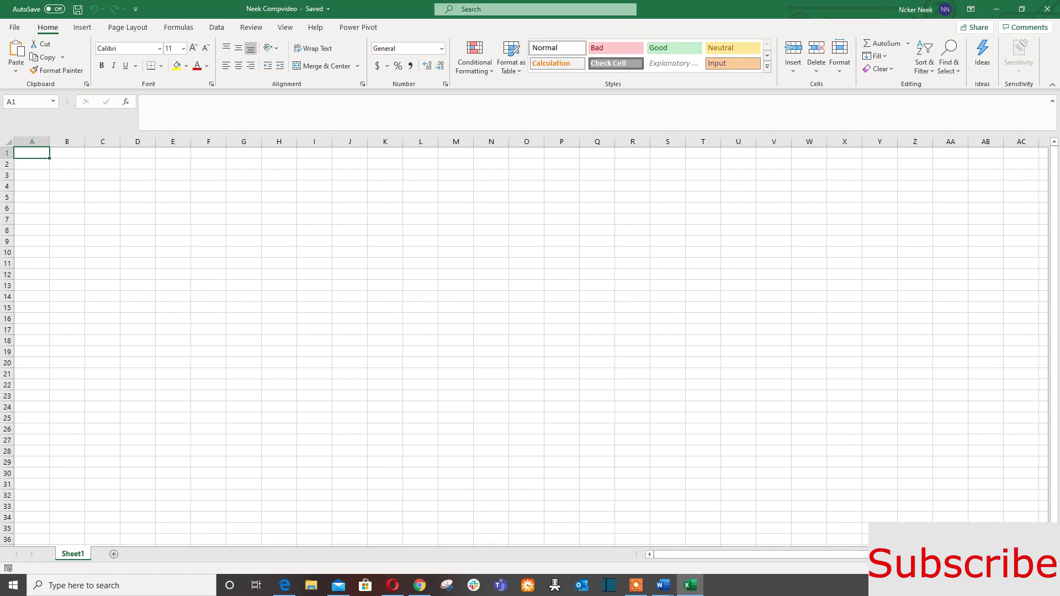
Add a new worksheet, Sheet2, after Sheet1.
click(113, 554)
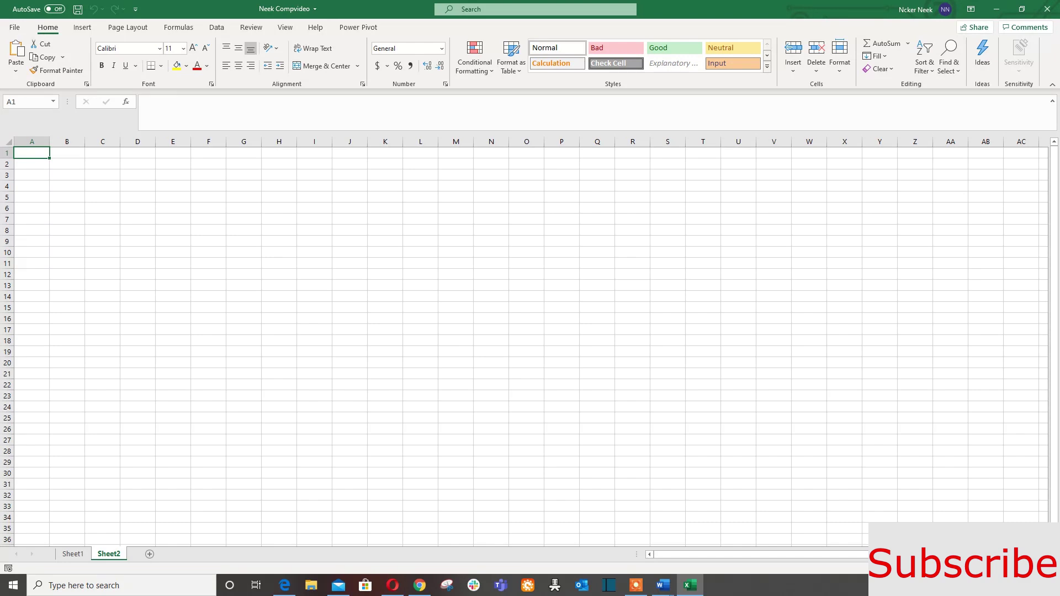
Drag the tab-area splitter right to widen the sheet tab area.
drag(636, 554, 662, 554)
key(ctrl+shift+u)
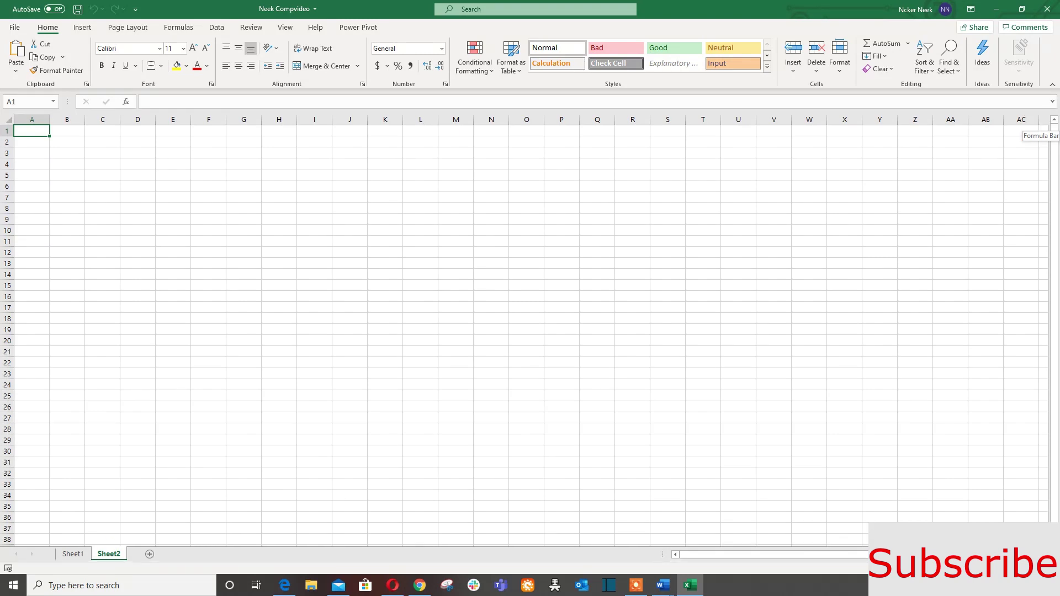
key(ctrl+shift+u)
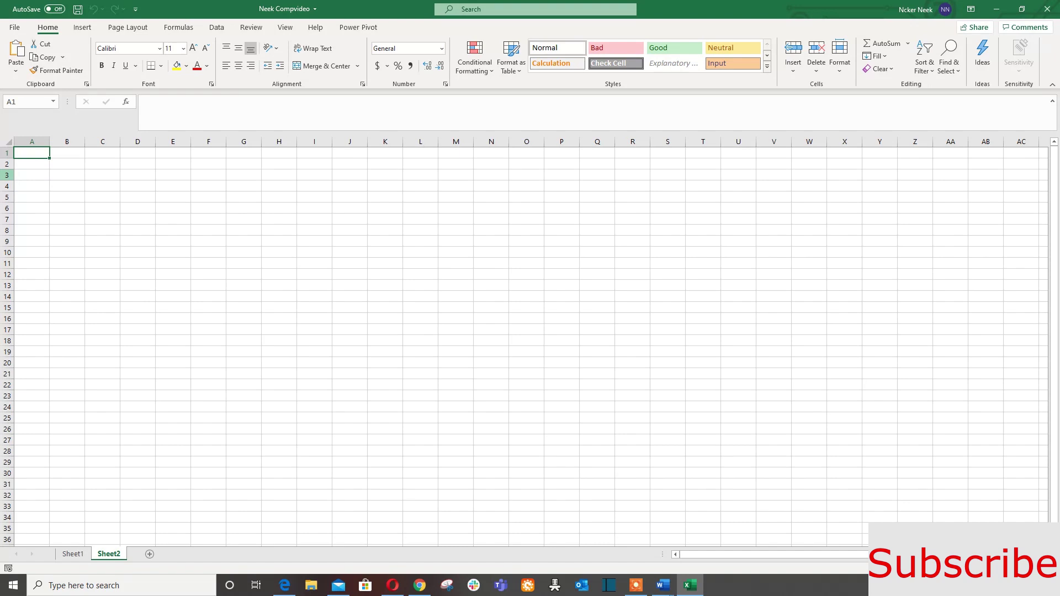
click(7, 175)
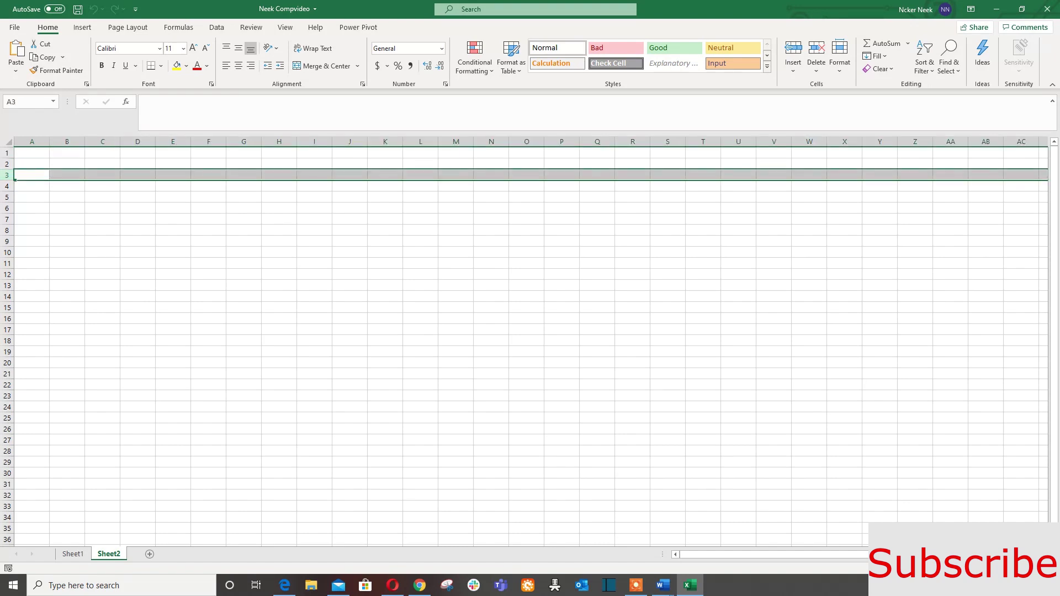
click(491, 296)
click(809, 275)
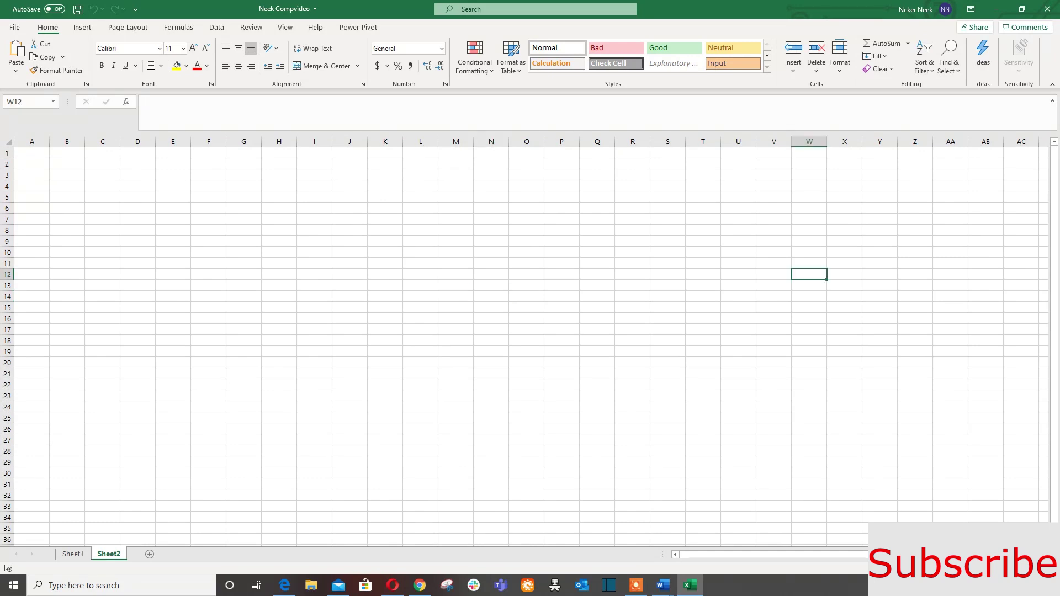
click(950, 219)
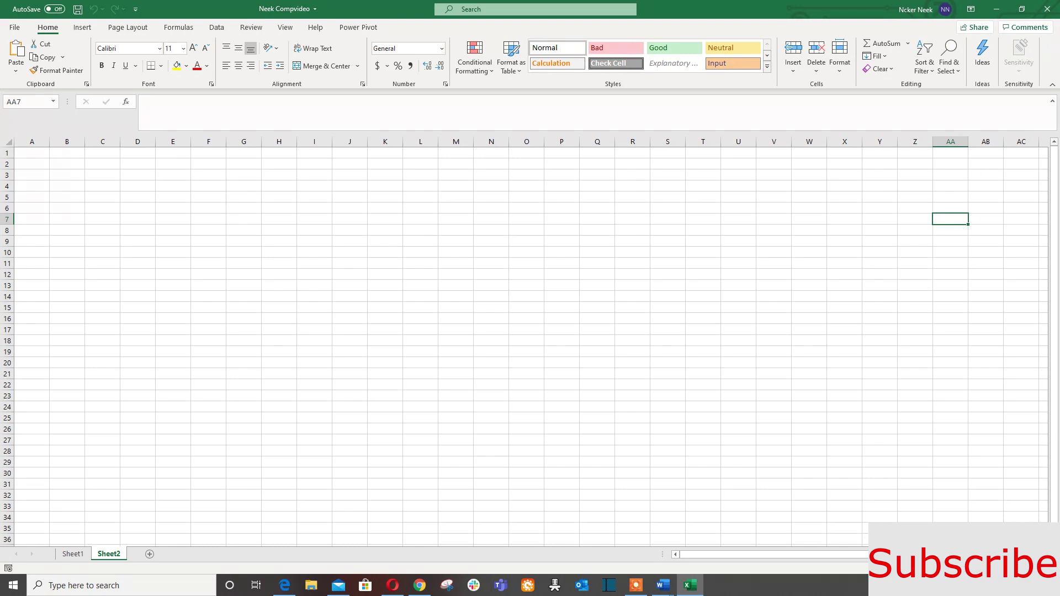
right_click(1053, 145)
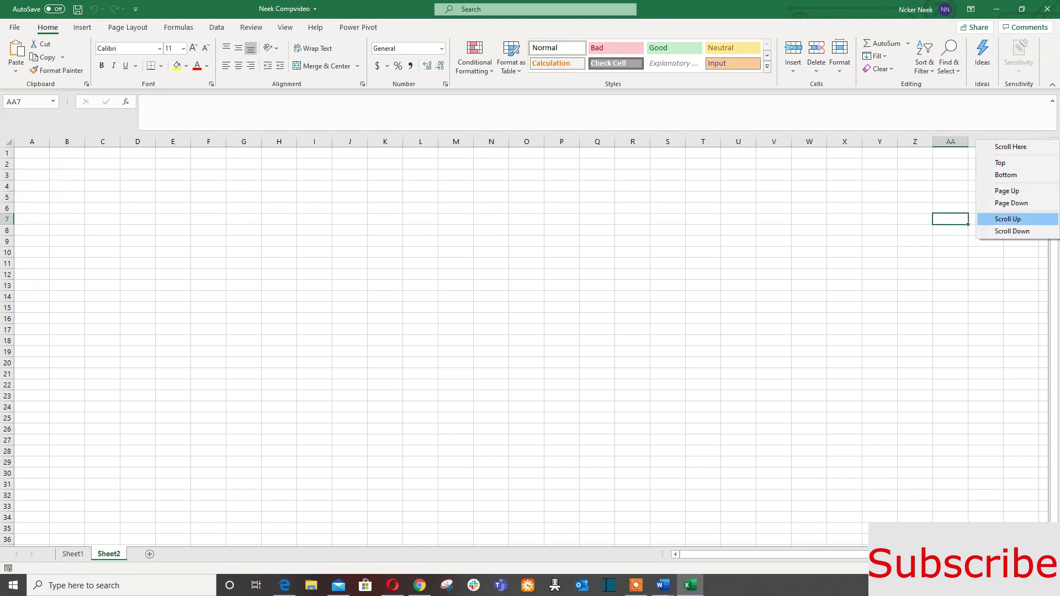
key(Return)
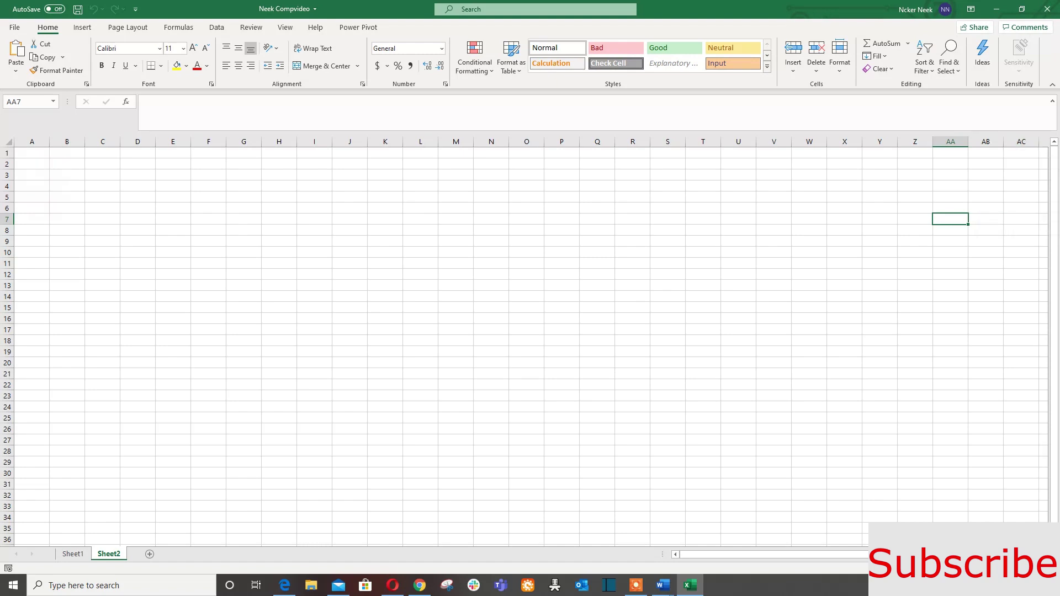
right_click(1053, 146)
key(Return)
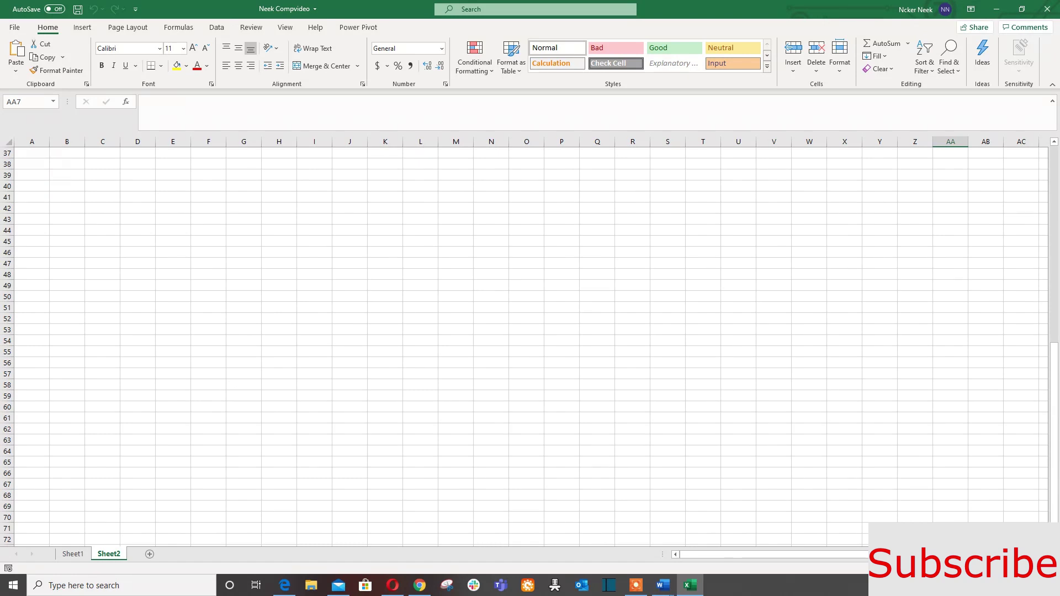
right_click(1053, 144)
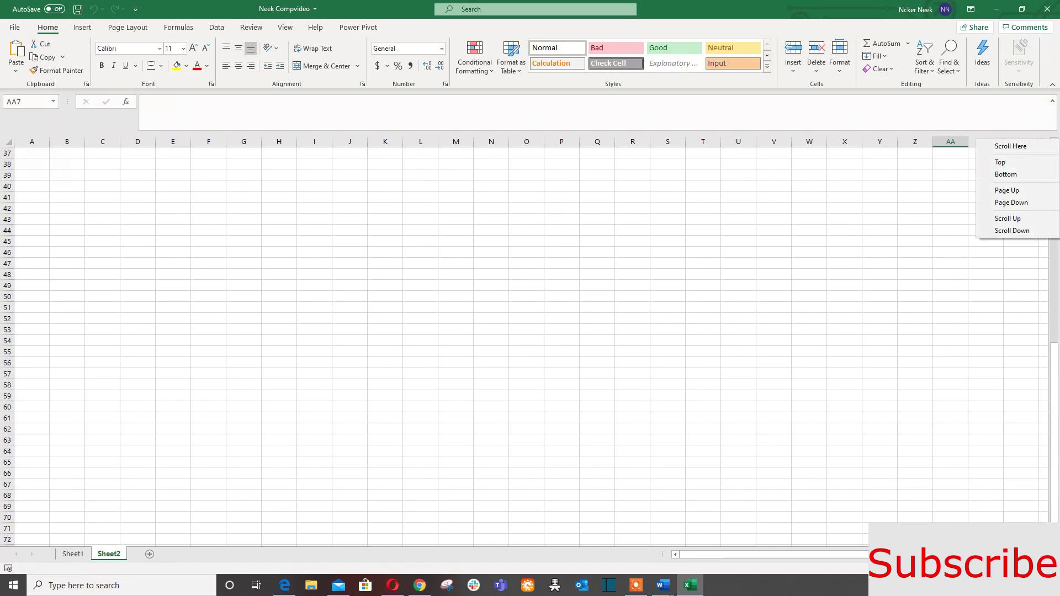
key(Down)
key(Down)
key(Return)
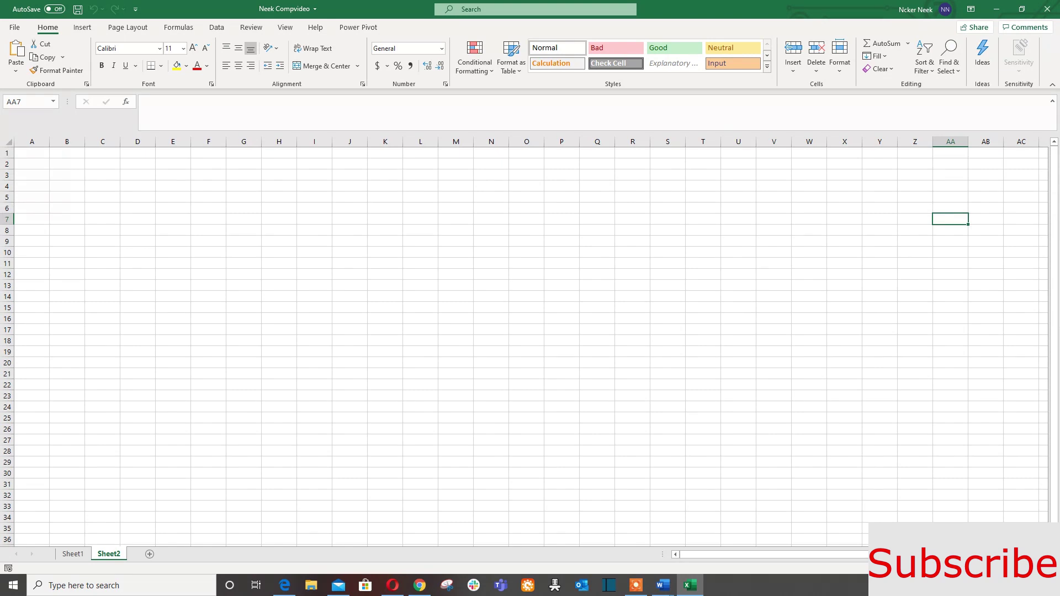
right_click(1053, 145)
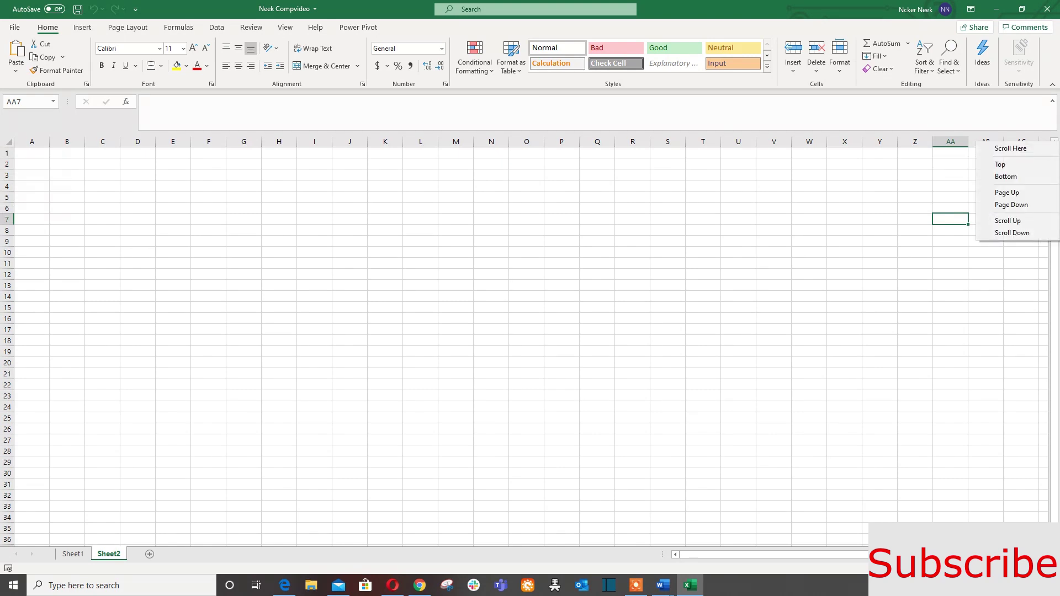
click(950, 198)
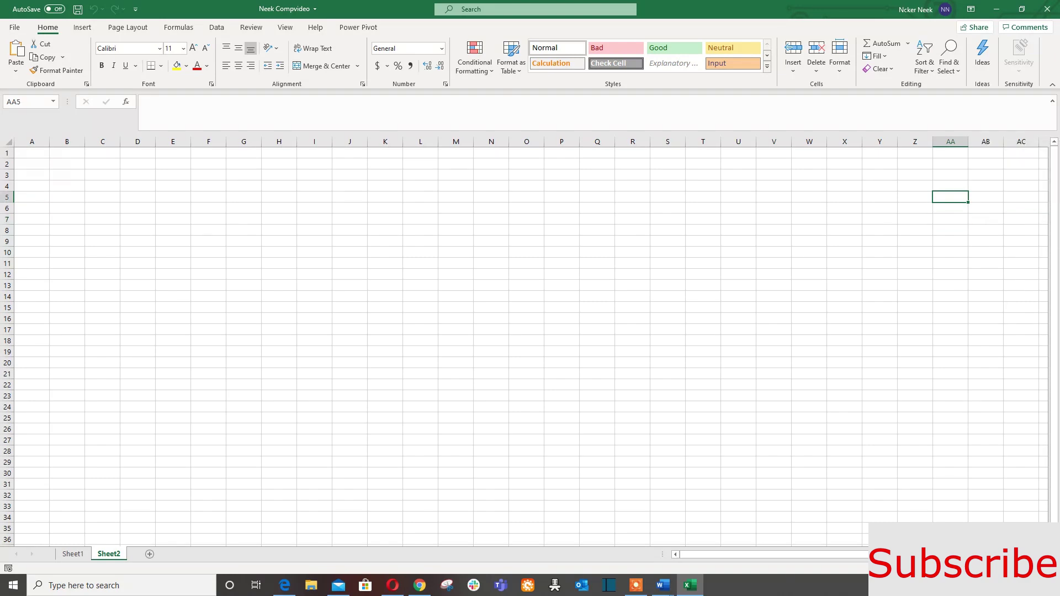
click(808, 197)
click(808, 175)
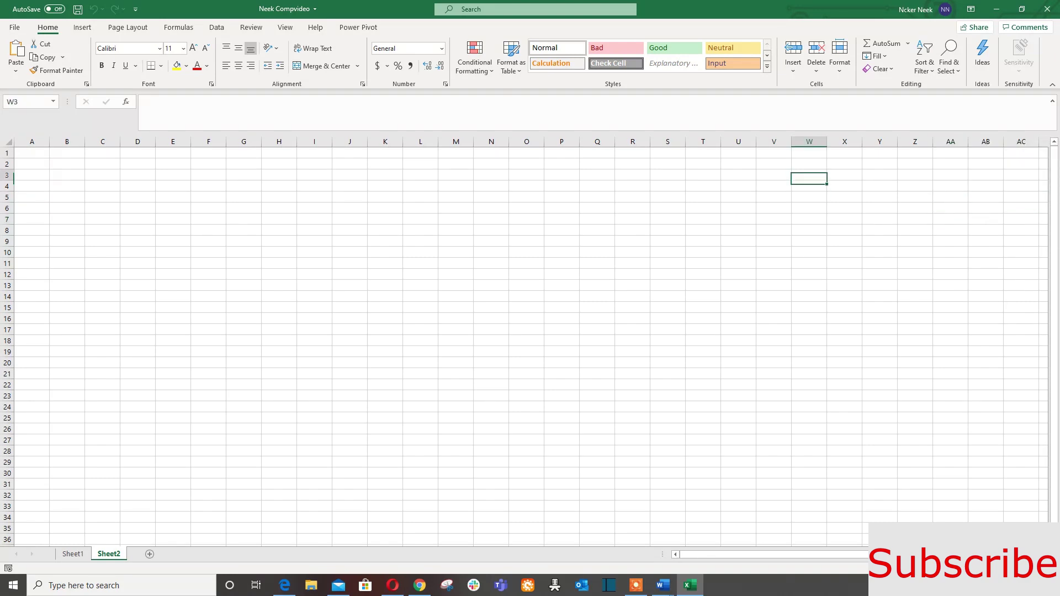
drag(809, 175, 826, 191)
scroll(826, 191, up, 2)
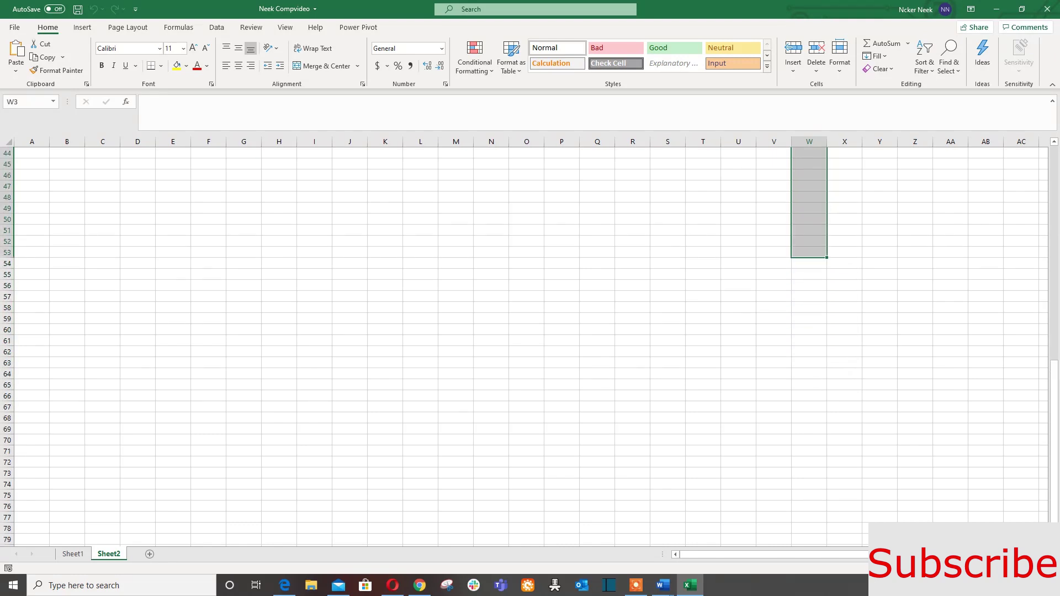
click(914, 296)
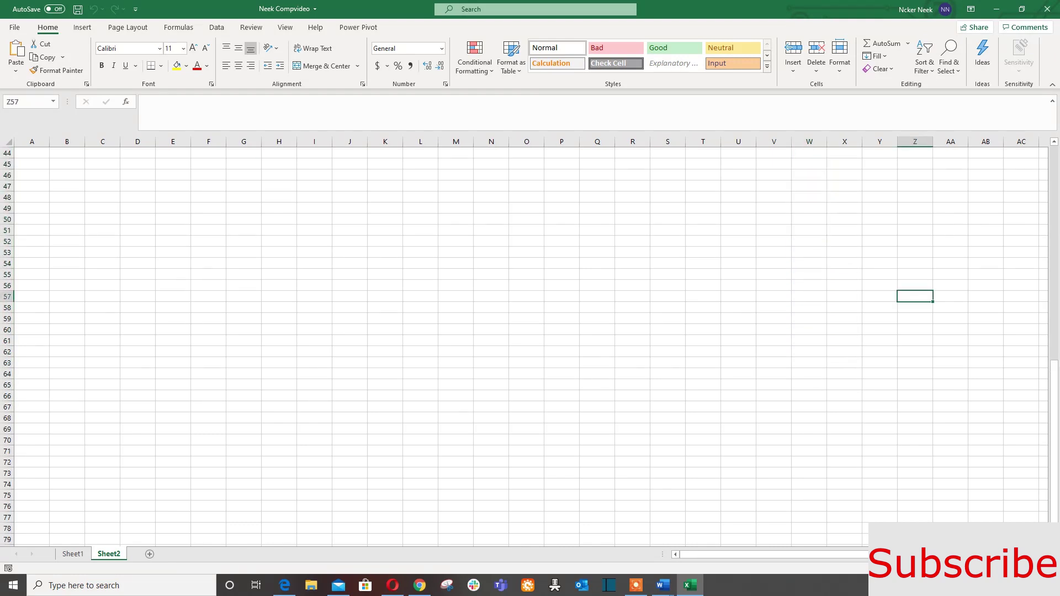
click(738, 175)
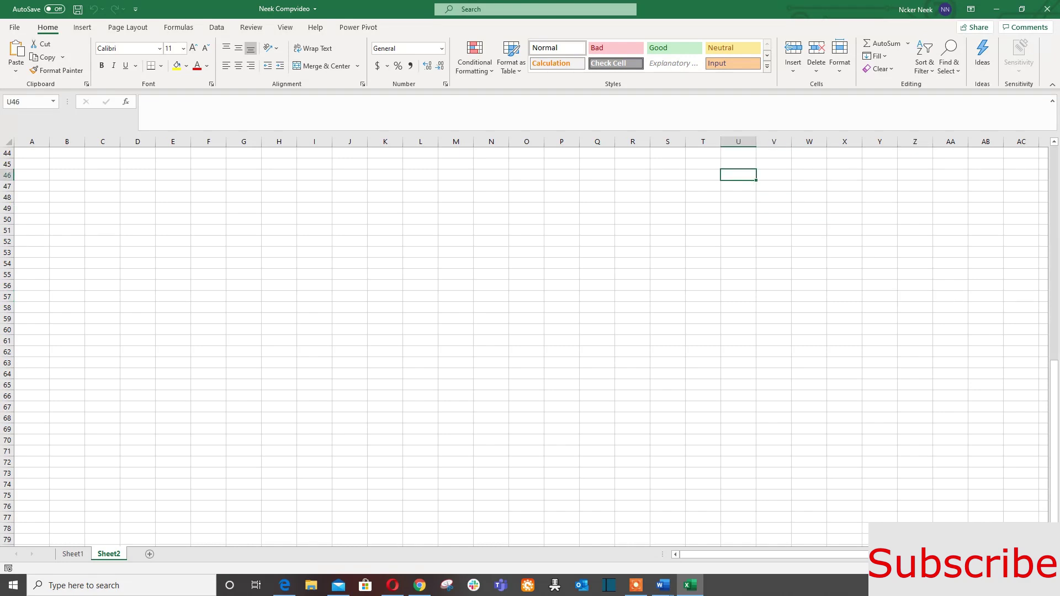
click(737, 208)
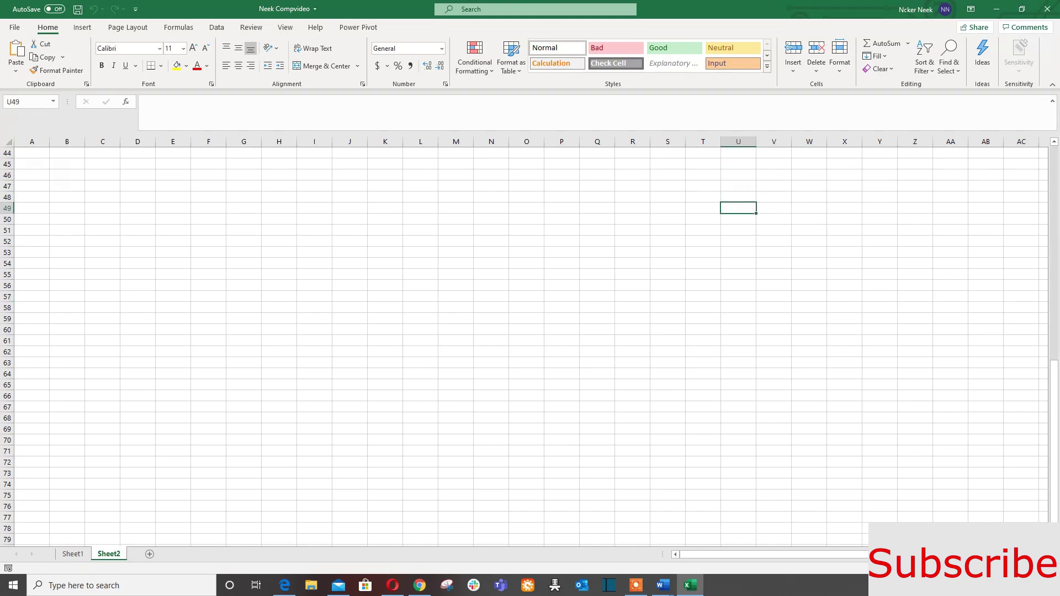
click(737, 175)
drag(738, 175, 738, 430)
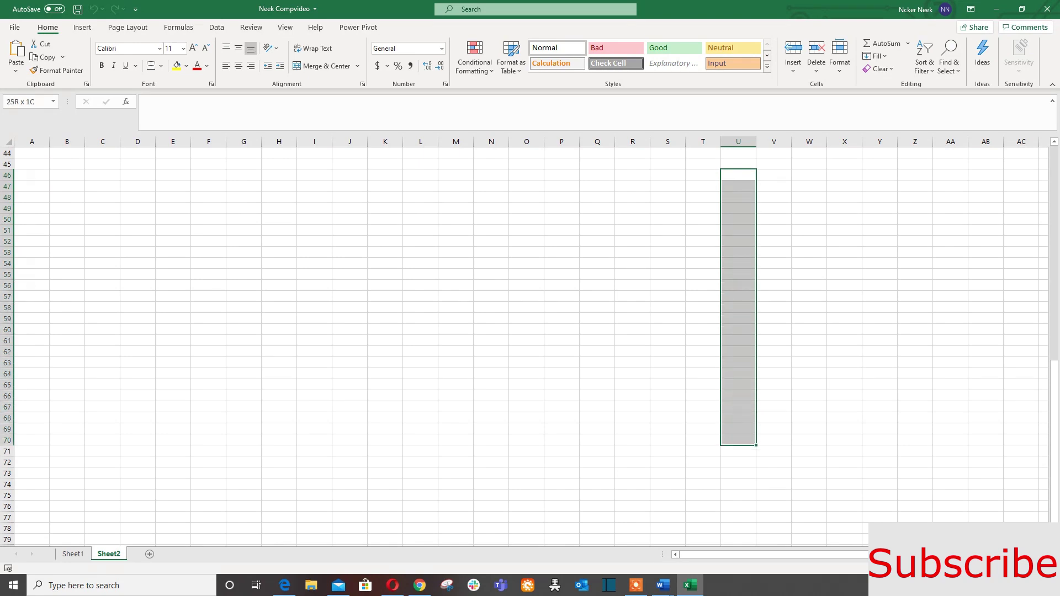
click(879, 308)
click(703, 285)
scroll(530, 331, down, 1)
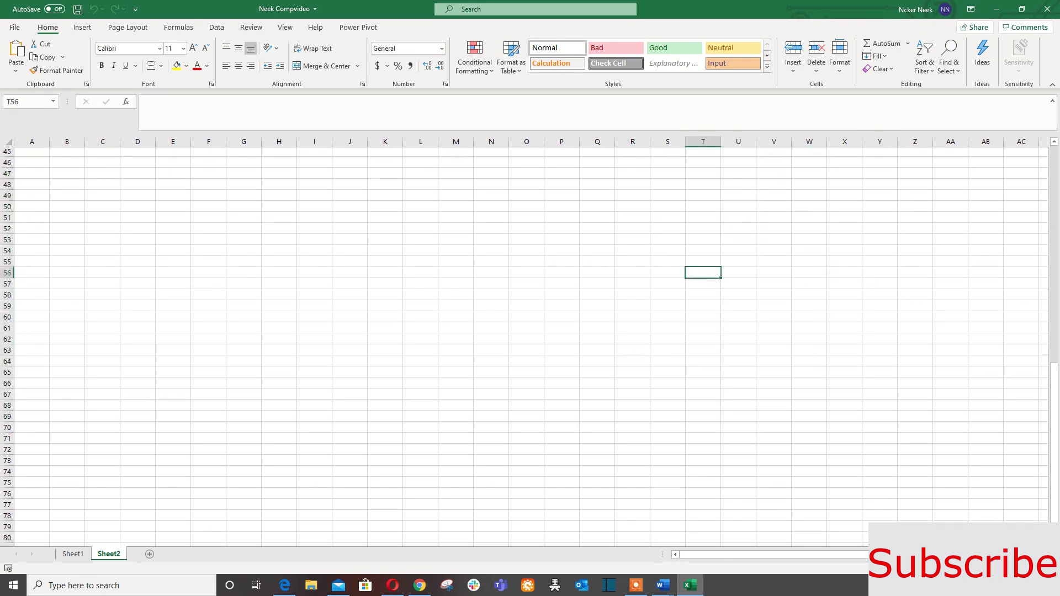
click(561, 264)
drag(632, 296, 632, 307)
click(279, 274)
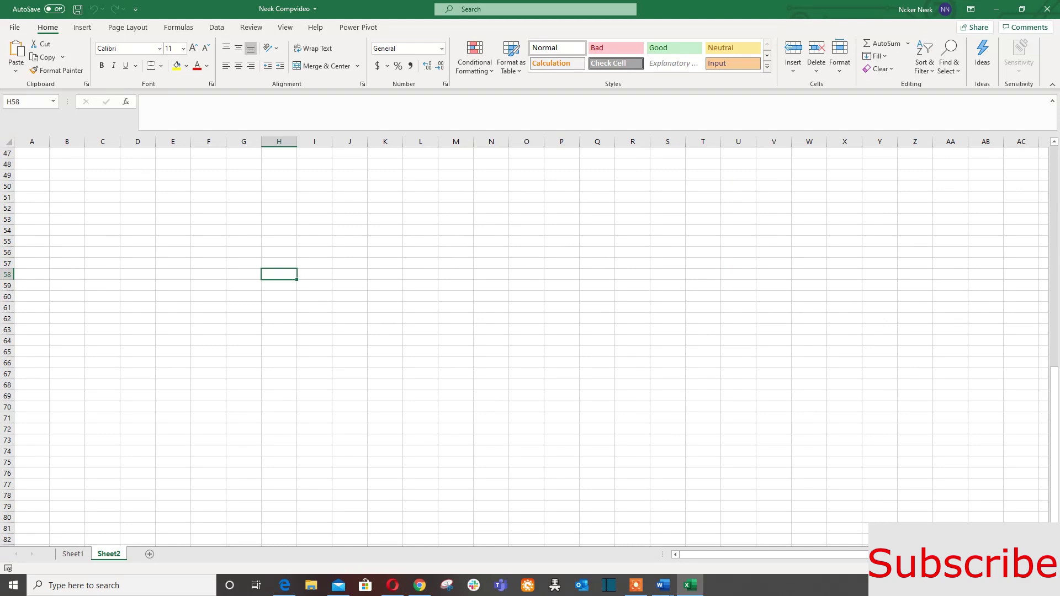
drag(173, 274, 173, 286)
scroll(530, 331, up, 8)
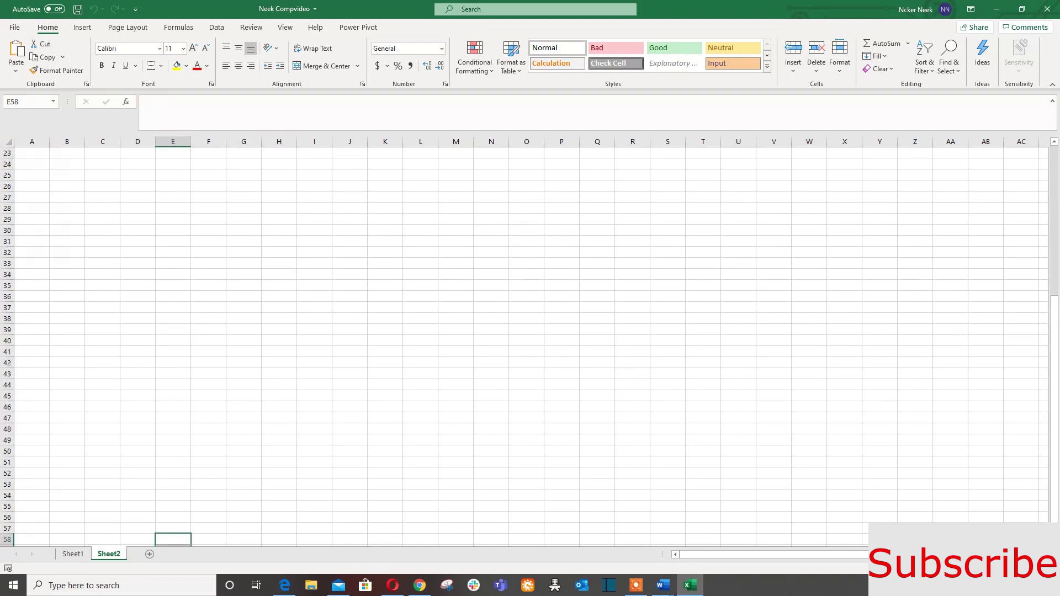
scroll(530, 331, up, 5)
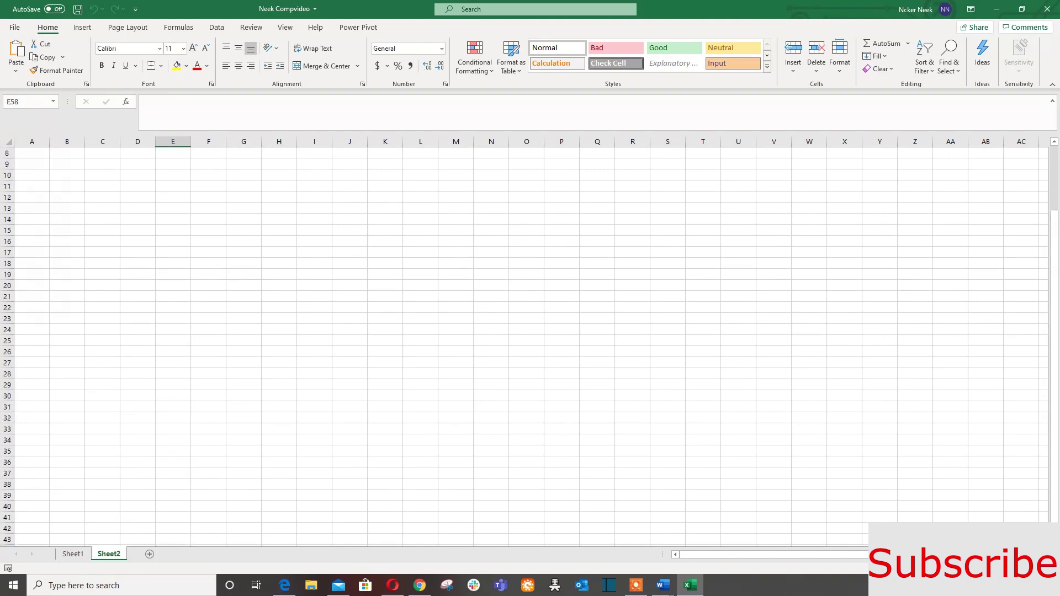